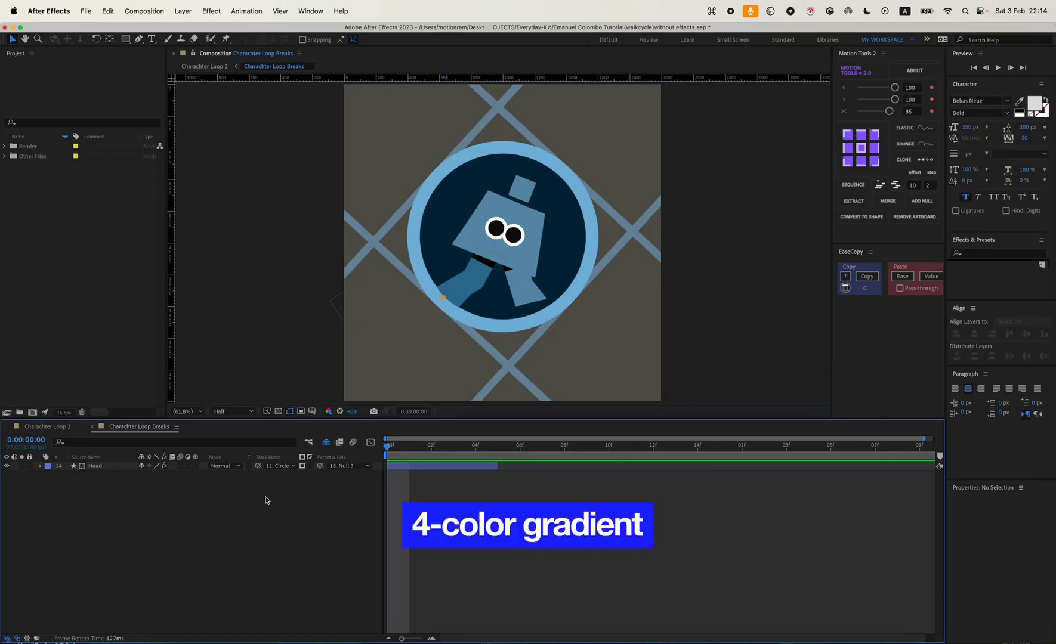
# Step: Switch on the Head layer's 4-Color Gradient effect and show its effects in the timeline
pyautogui.click(108, 469)
pyautogui.press('F3')
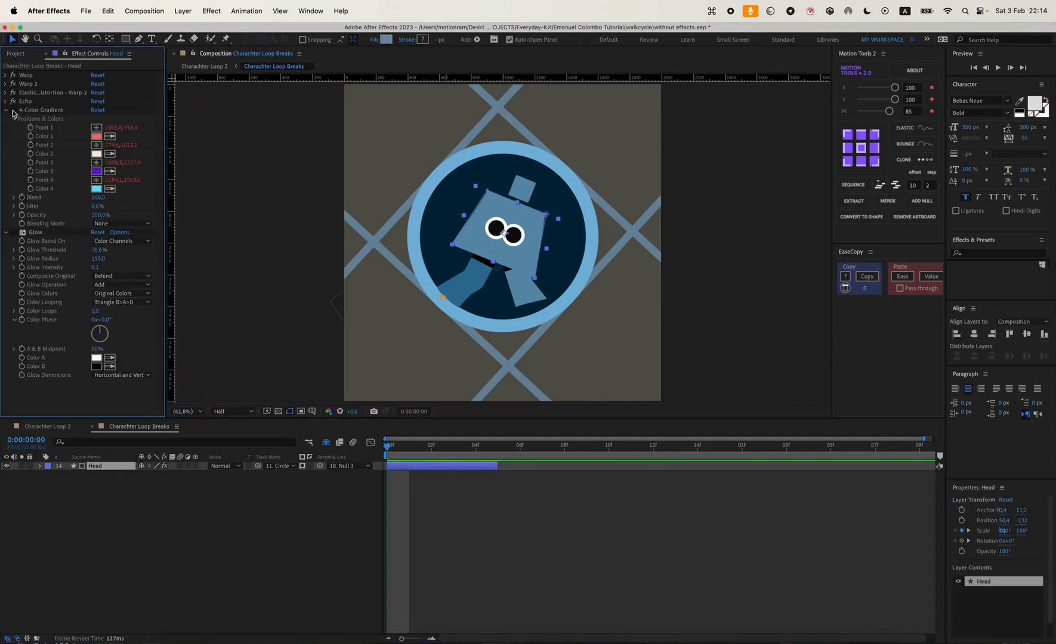
pyautogui.click(13, 111)
pyautogui.click(179, 487)
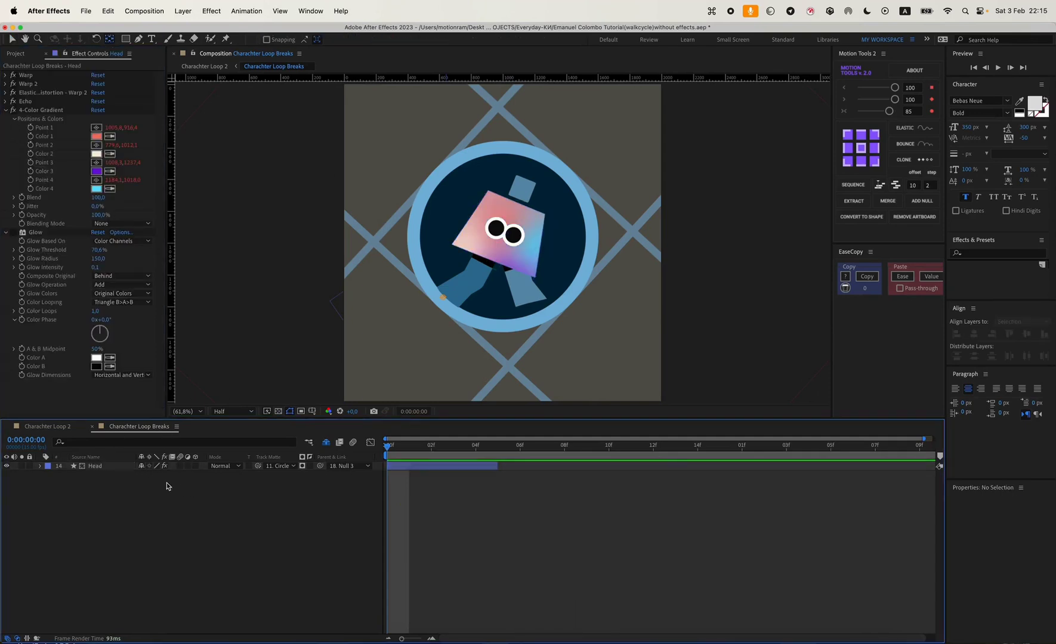
pyautogui.click(110, 467)
pyautogui.press('e')
pyautogui.press('e')
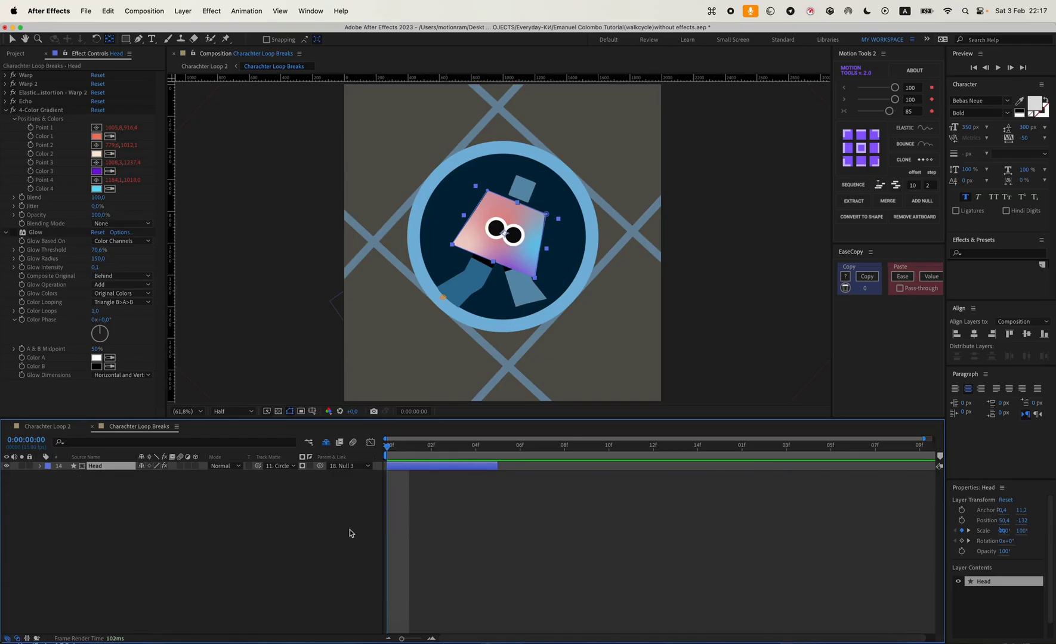
# Step: Add a Gradient Overlay layer style to the head and compare it off and on
pyautogui.click(183, 11)
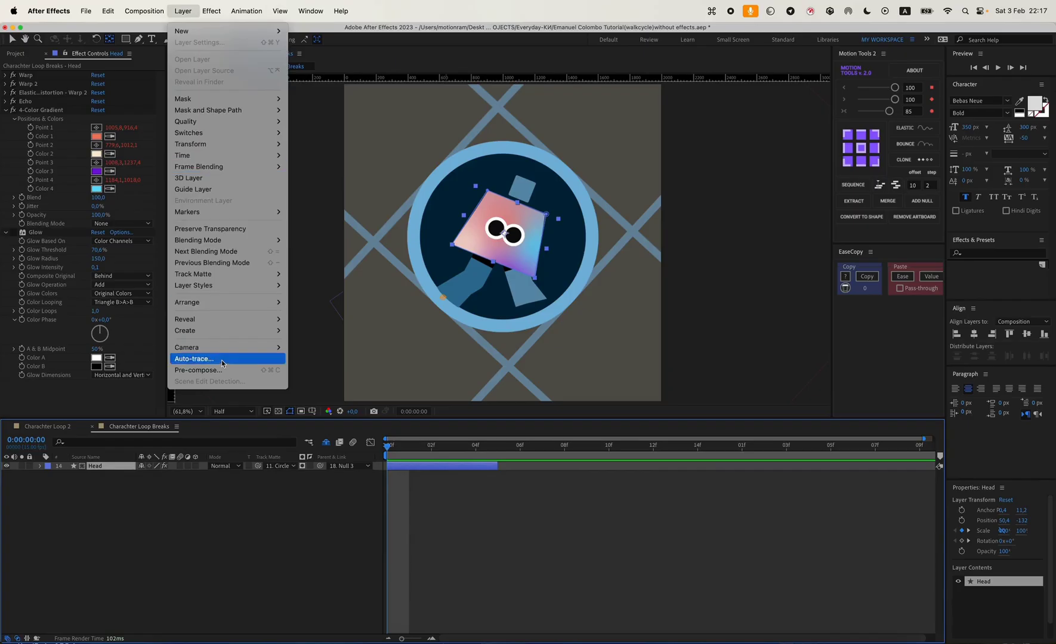
pyautogui.moveTo(216, 288)
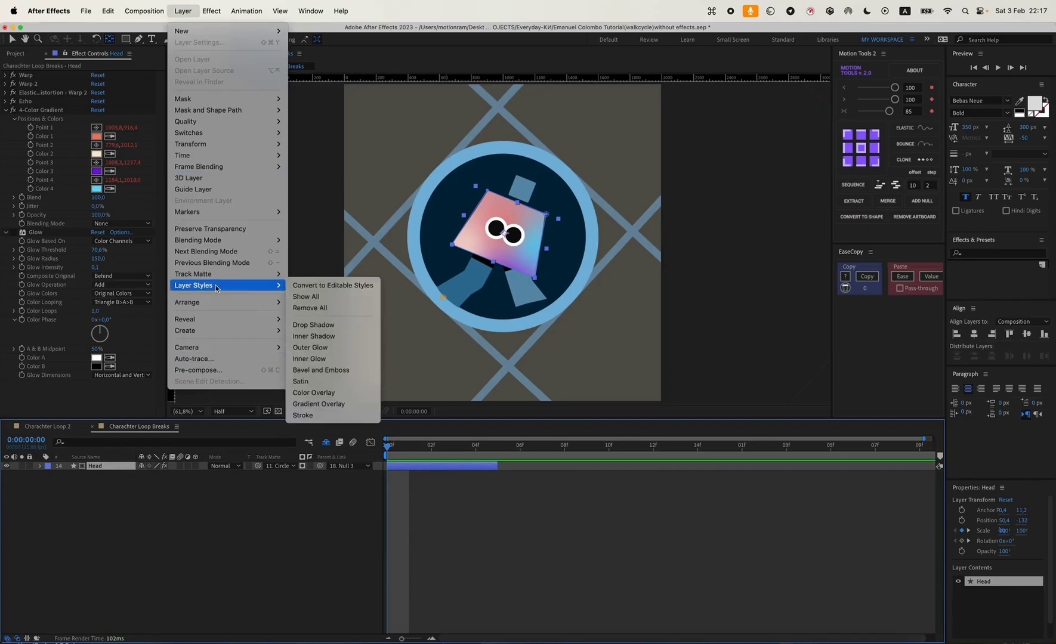
pyautogui.click(326, 405)
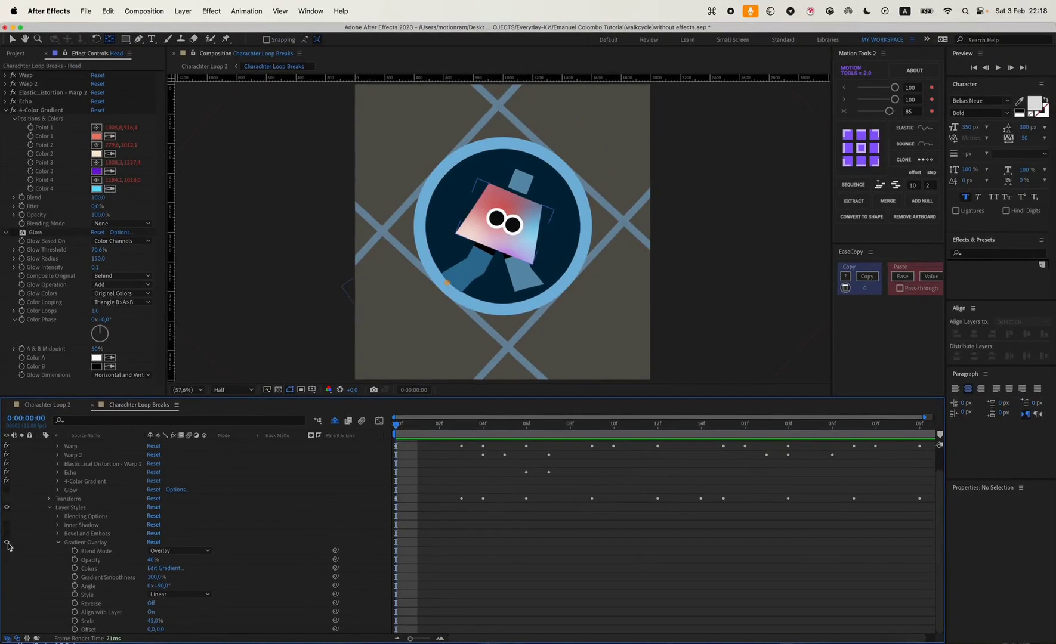
pyautogui.click(7, 543)
pyautogui.click(7, 543)
# Step: In the overlay's gradient editor, move the black stop to 25.7%
pyautogui.click(169, 569)
pyautogui.moveTo(734, 259); pyautogui.dragTo(727, 234)
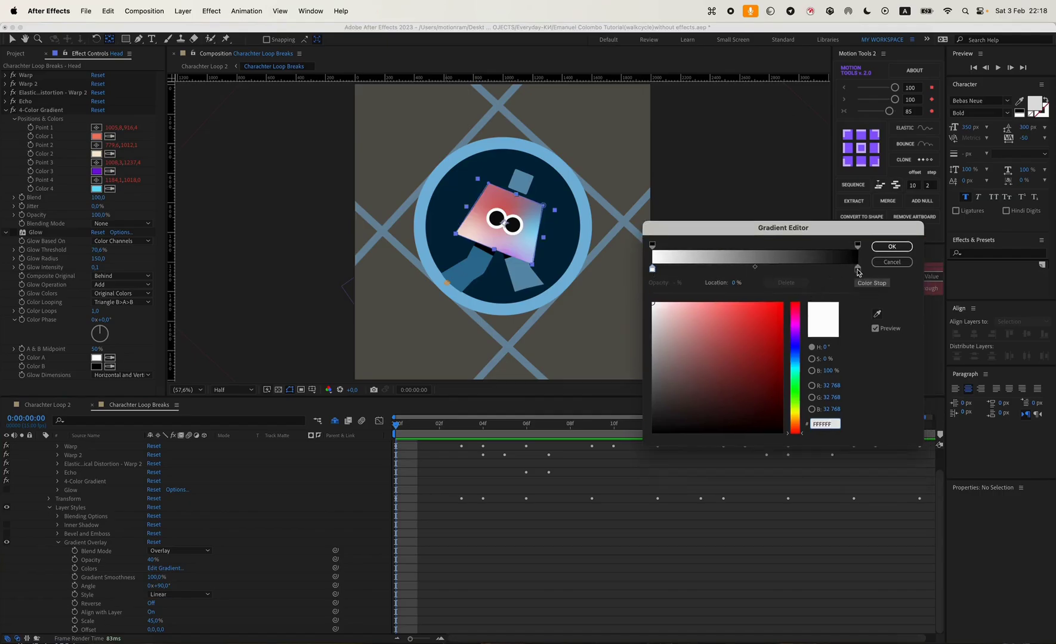
pyautogui.moveTo(857, 269); pyautogui.dragTo(685, 272)
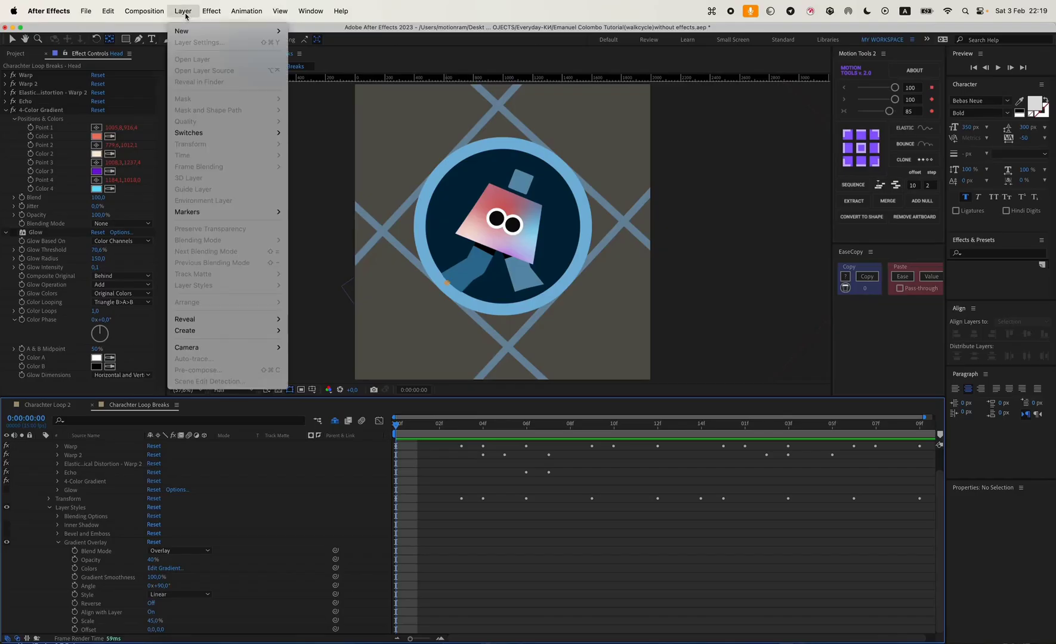
# Step: Reselect the Head layer and browse the layer styles without applying any
pyautogui.press('Escape')
pyautogui.scroll(1, 203, 481)
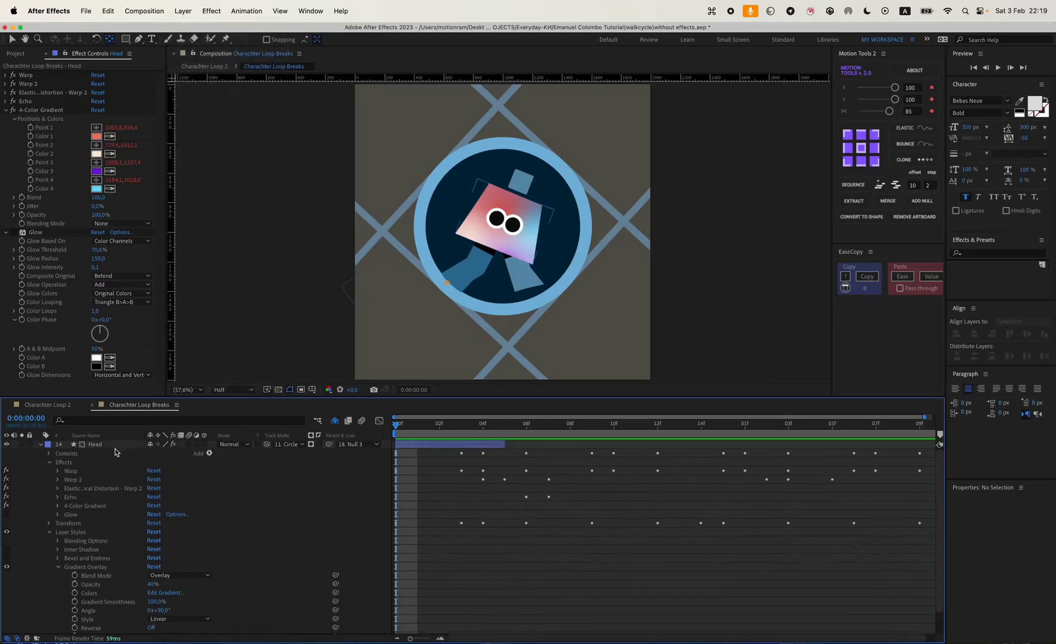
pyautogui.click(117, 447)
pyautogui.click(183, 11)
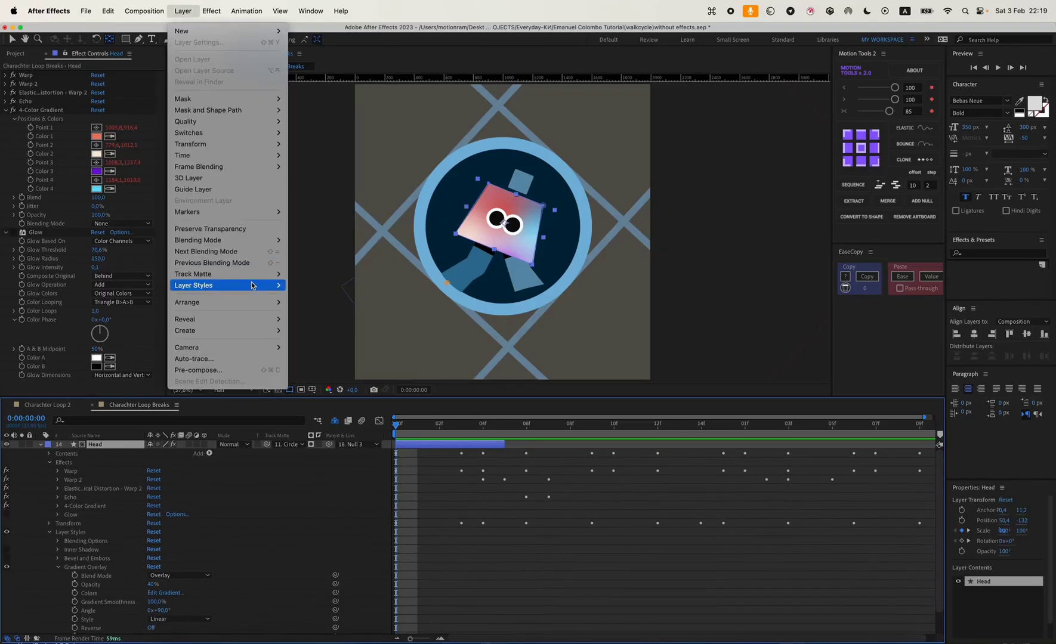
pyautogui.moveTo(279, 285)
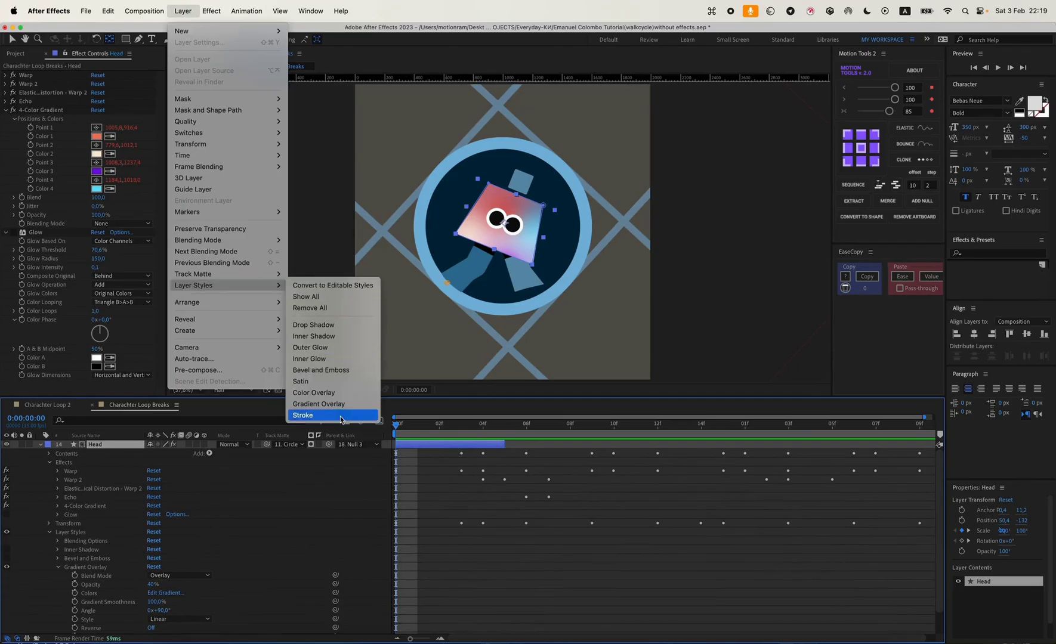
pyautogui.press('Escape')
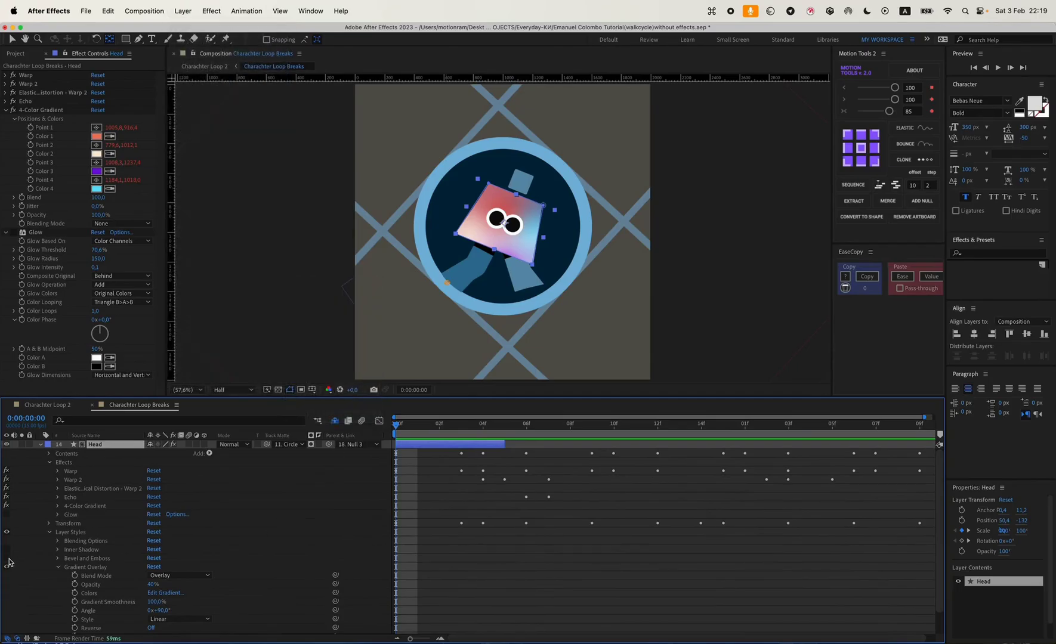
# Step: Turn on the head's Bevel and Emboss (Inner Bevel, 55% depth), comparing it off and on
pyautogui.click(58, 567)
pyautogui.click(57, 558)
pyautogui.scroll(-3, 119, 519)
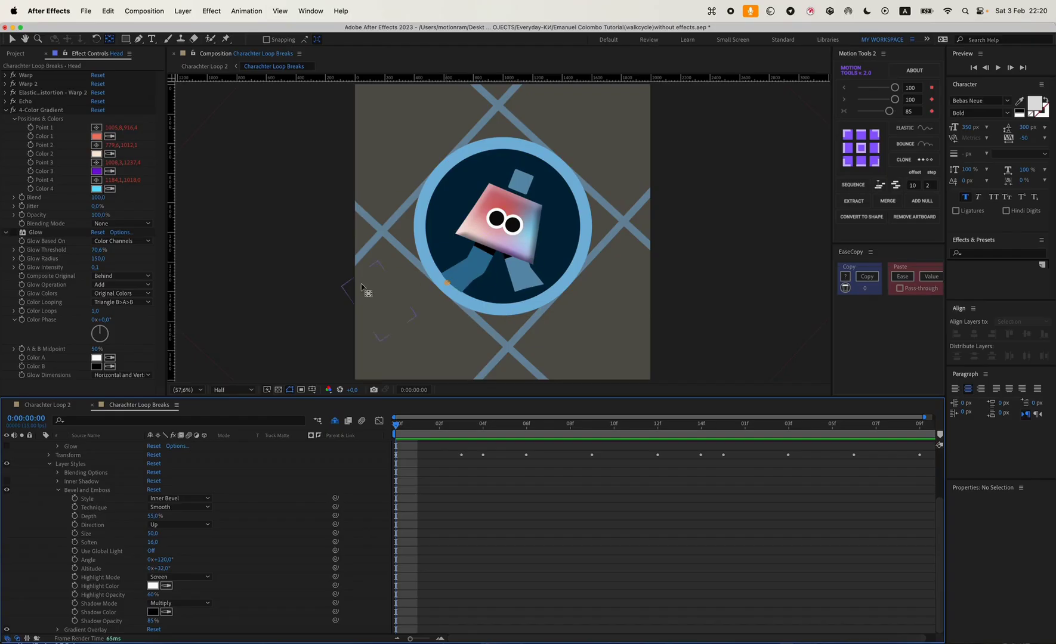
pyautogui.click(7, 490)
pyautogui.click(7, 490)
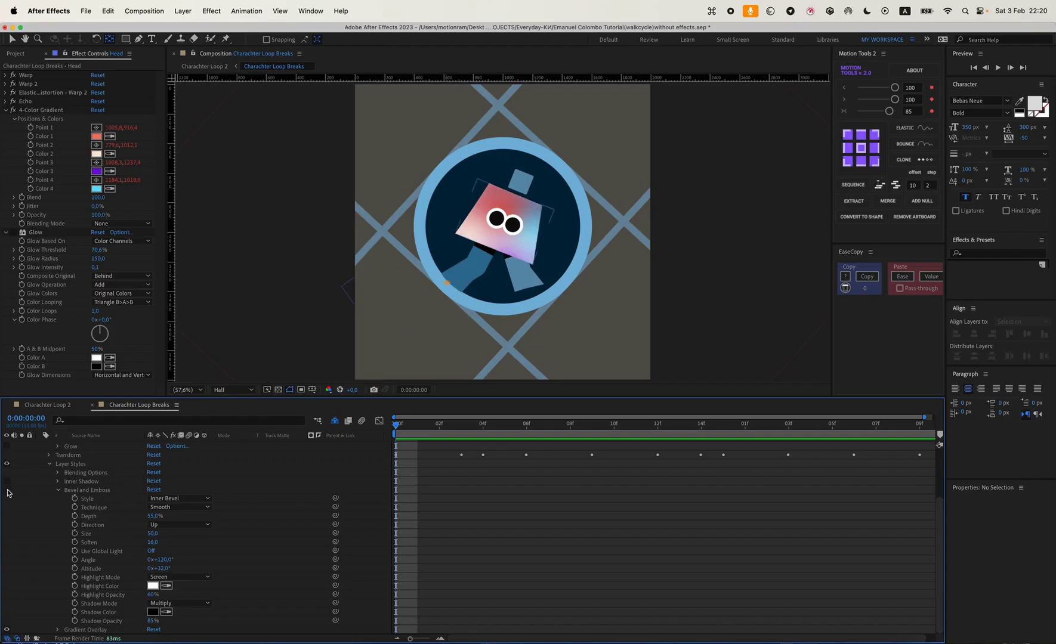
pyautogui.click(7, 490)
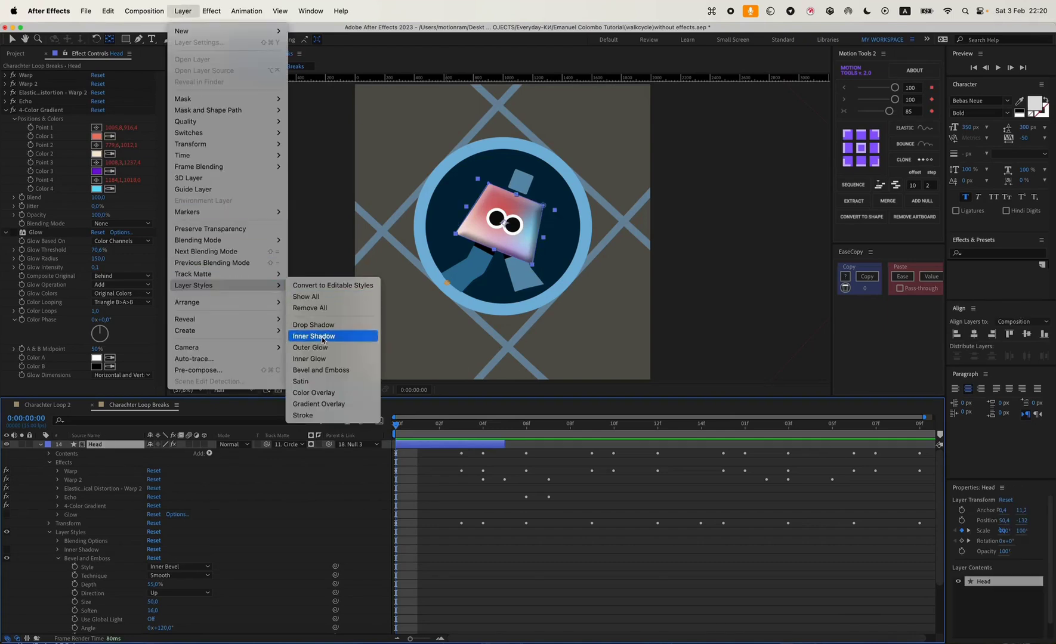
# Step: Collapse Bevel and Emboss and expand the white Inner Shadow settings (50% opacity, distance 50, size 82)
pyautogui.click(371, 507)
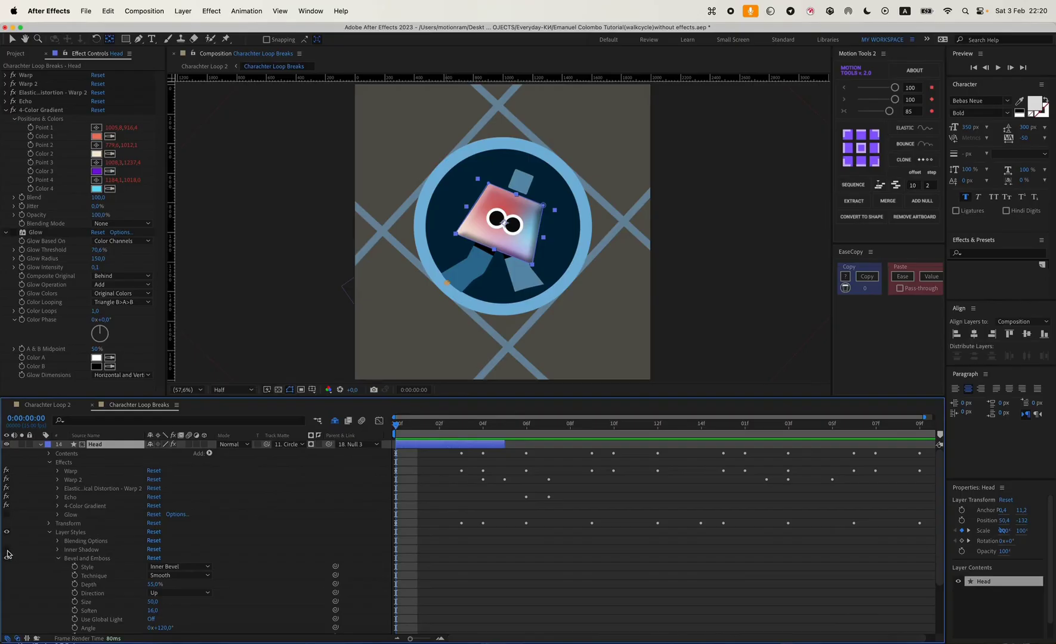
pyautogui.click(58, 559)
pyautogui.click(57, 549)
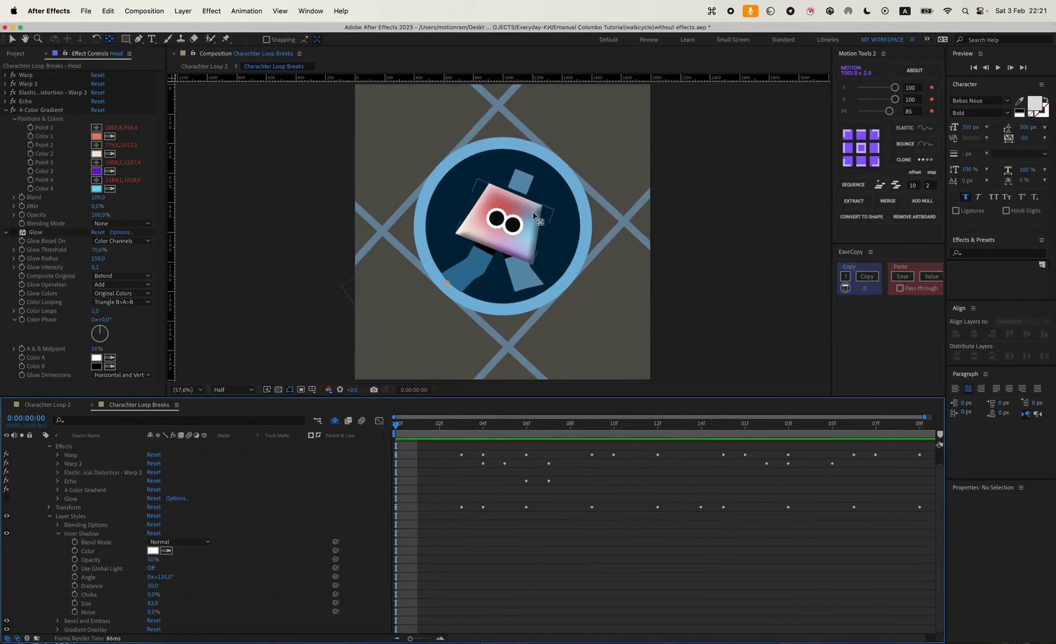
# Step: Apply a second Glow effect to the Head layer by searching 'glow'
pyautogui.press('pagedown')
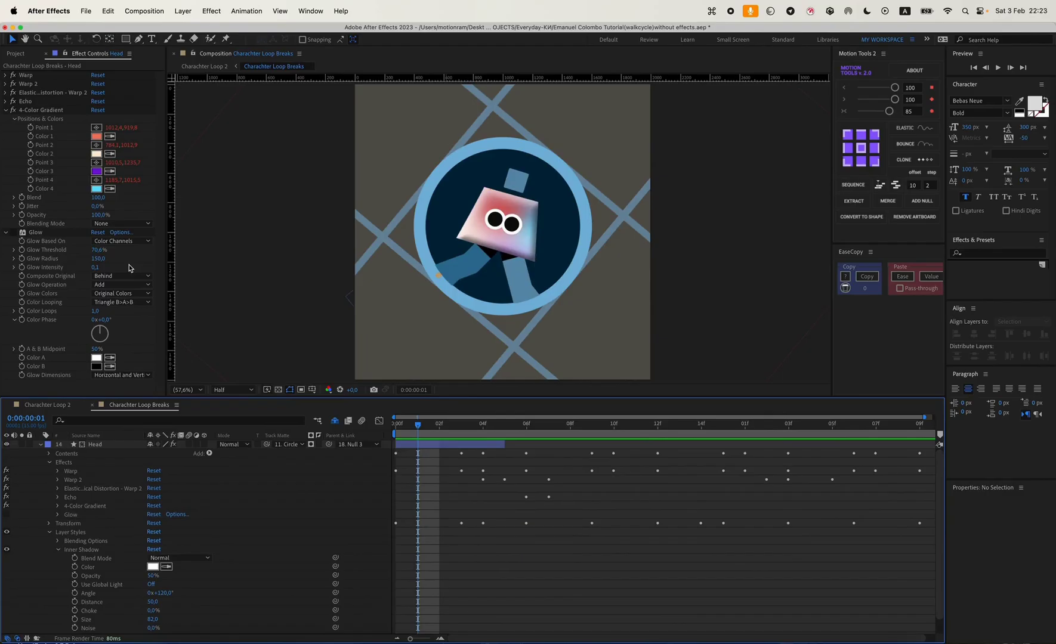
pyautogui.click(109, 446)
pyautogui.hotkey('ctrl', 'space')
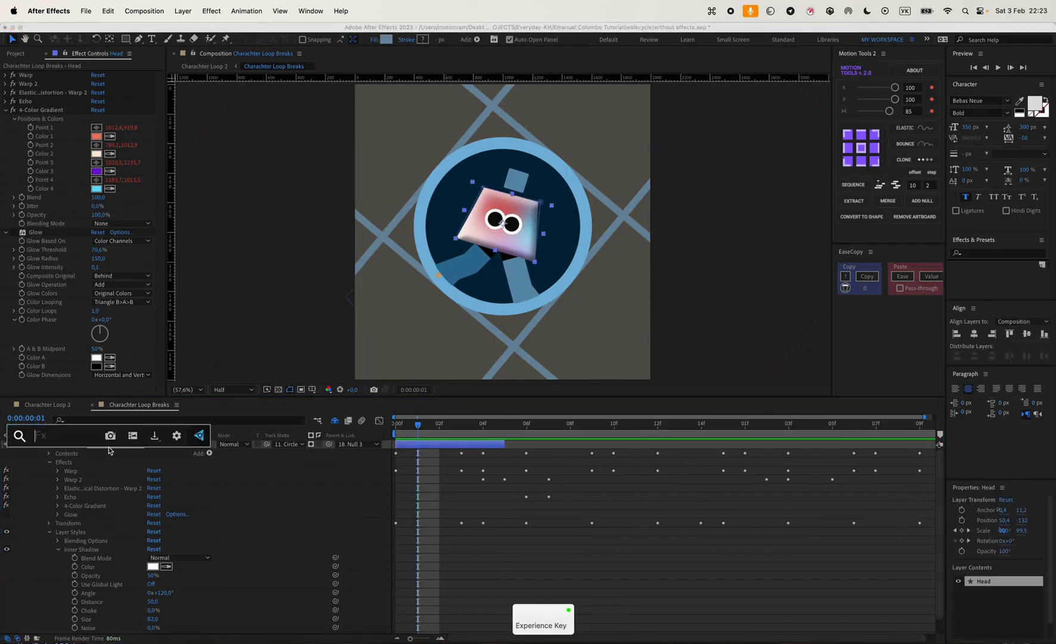
pyautogui.write('glow')
pyautogui.press('Return')
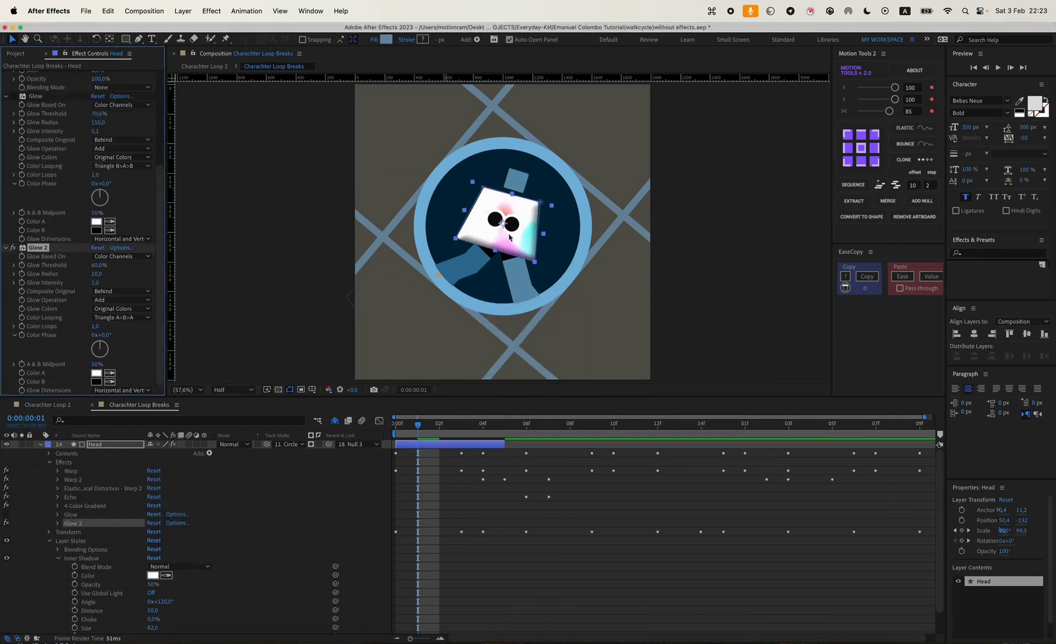
pyautogui.scroll(5, 96, 262)
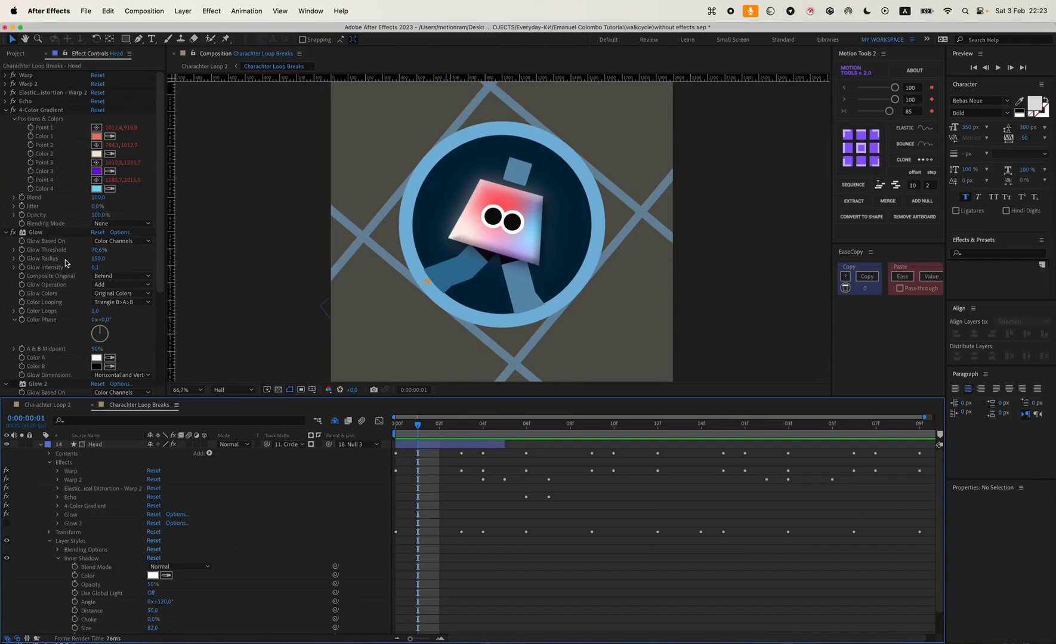
# Step: Set the first Glow's Glow Radius to 50
pyautogui.click(97, 258)
pyautogui.write('50')
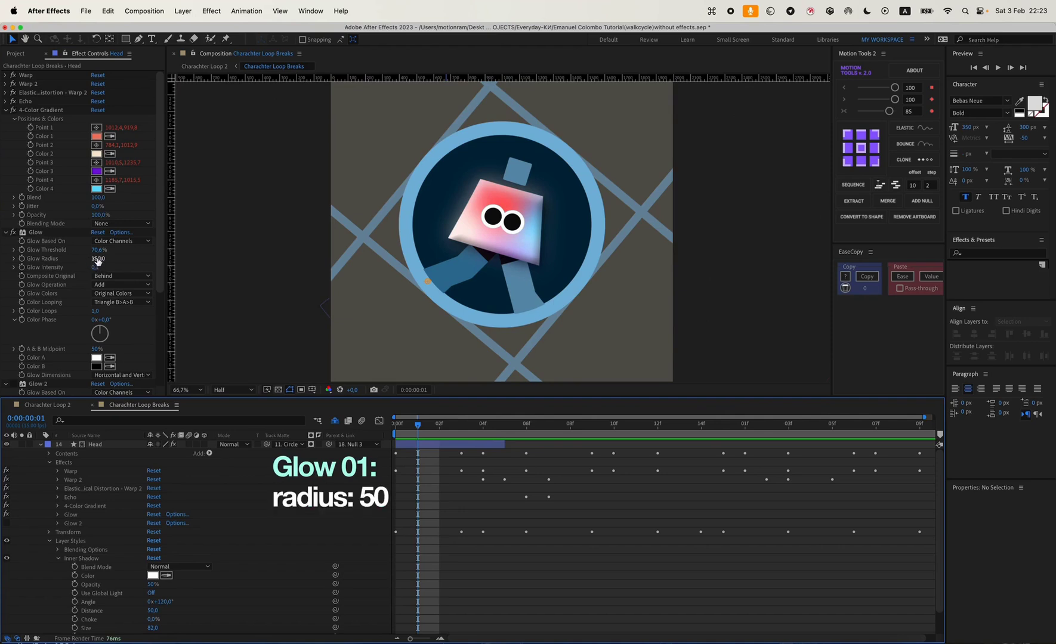